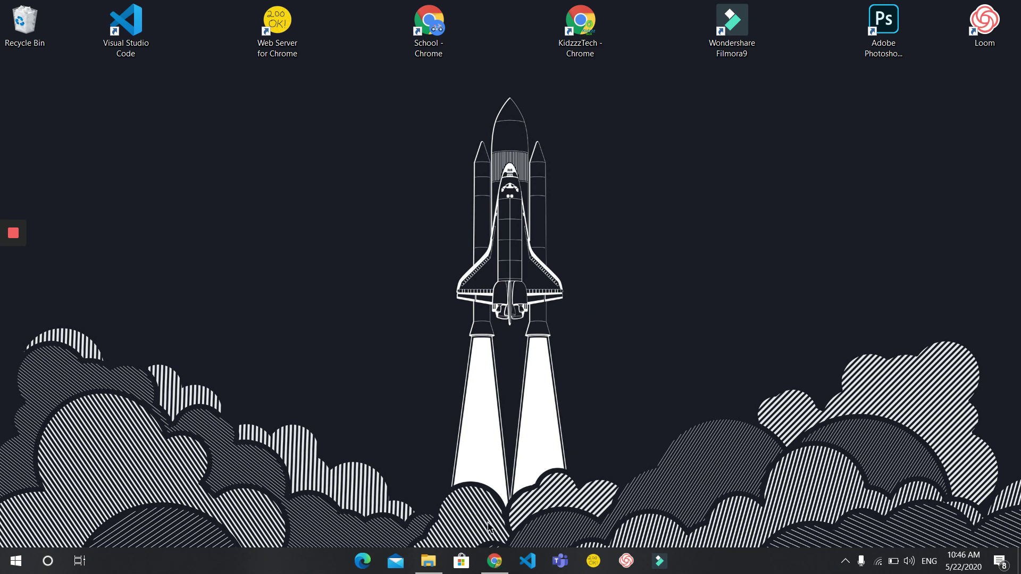
Step: Bring the FolderIco site forward, clear the heading selection, and show the Start app list
left_click(494, 562)
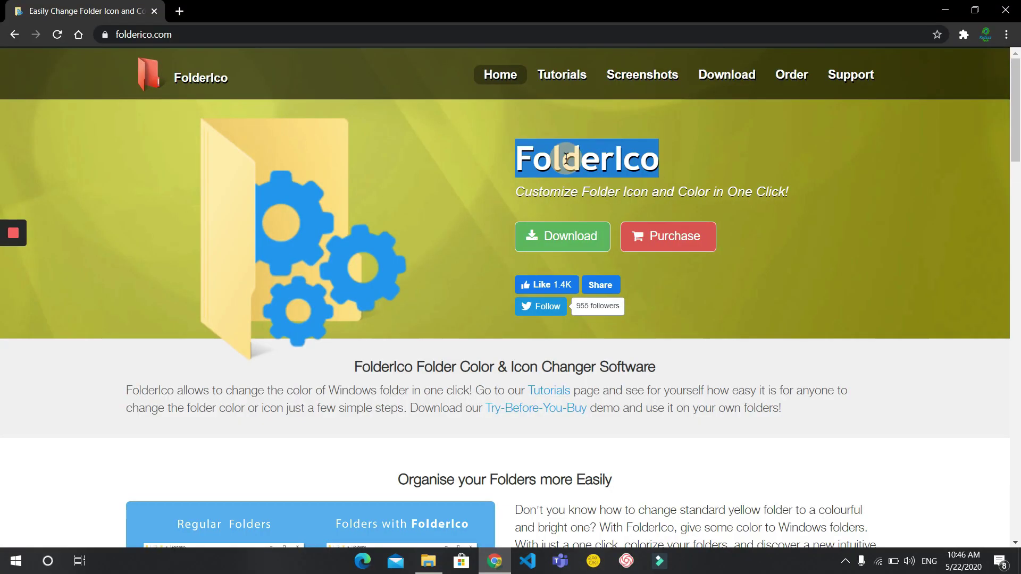
left_click(567, 158)
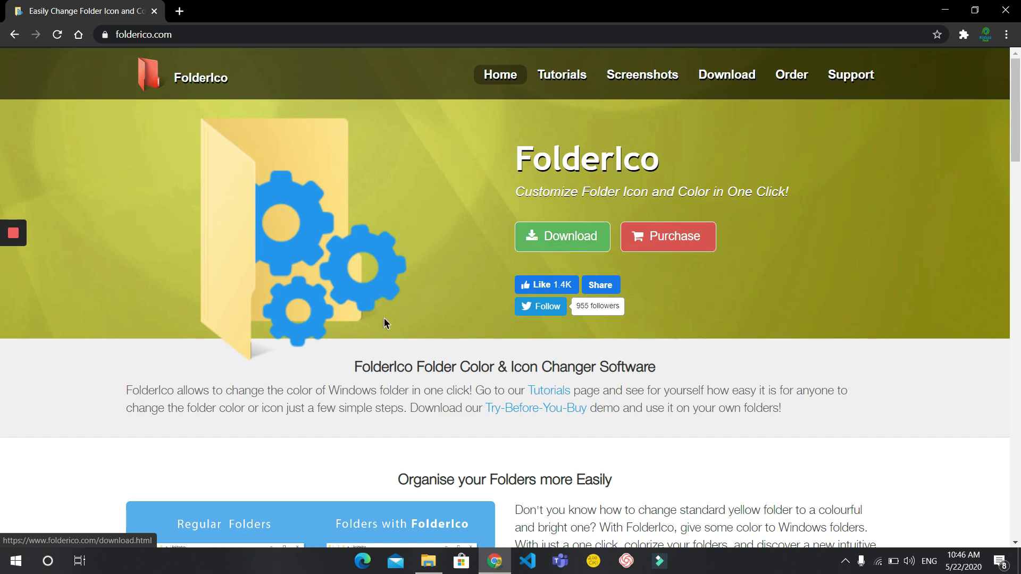
left_click(16, 561)
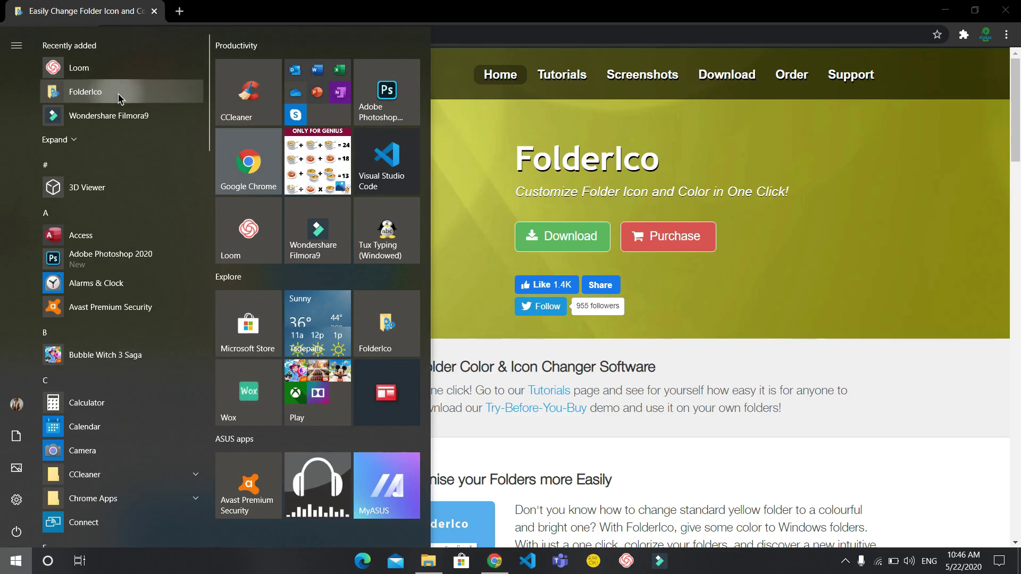
Step: Launch FolderIco and browse its Colors and Everyday icon libraries
left_click(116, 94)
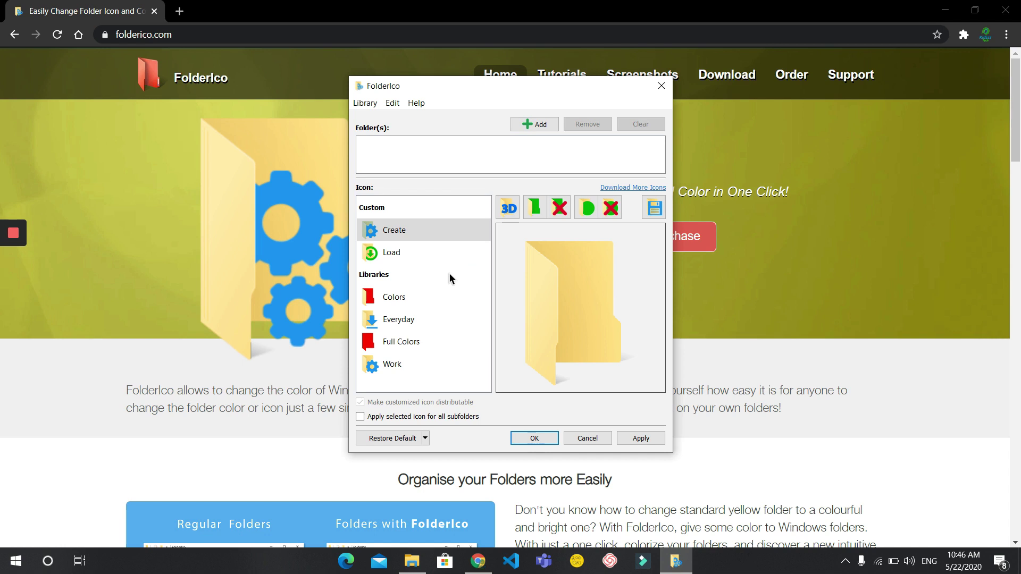
left_click(390, 297)
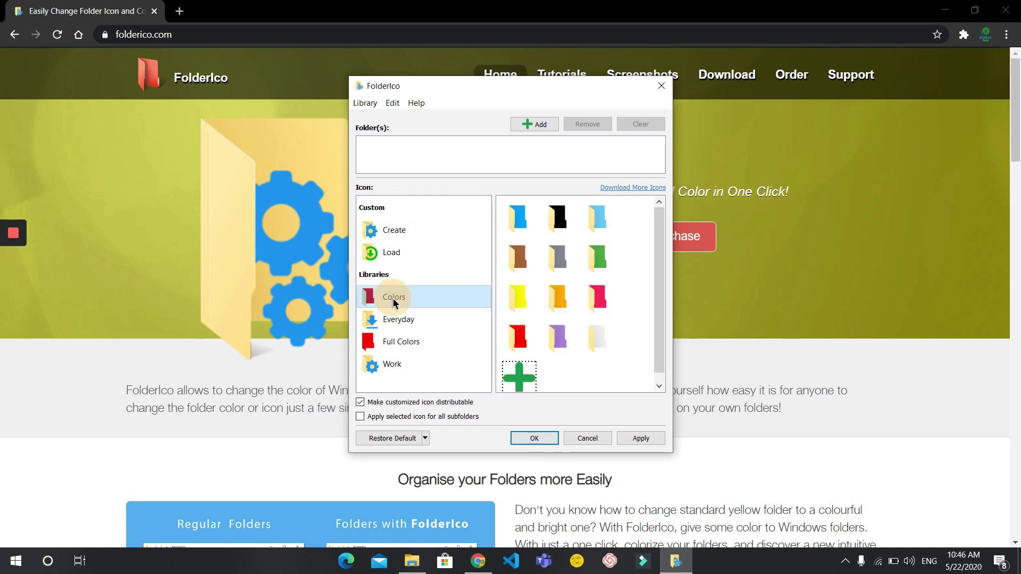
left_click(444, 319)
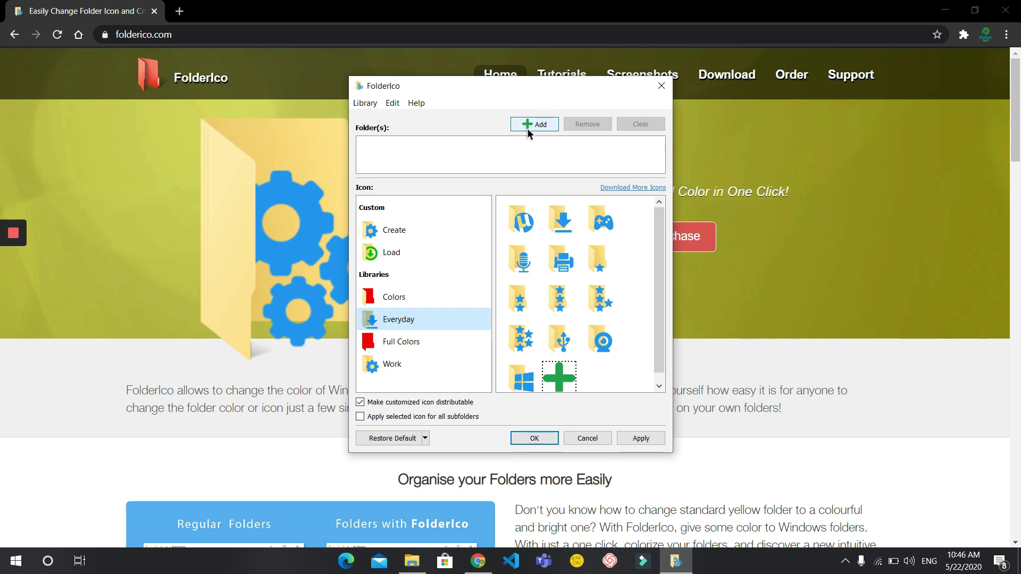
Step: Add the My Data Sheets folder inside FolderICO as the target folder
left_click(529, 126)
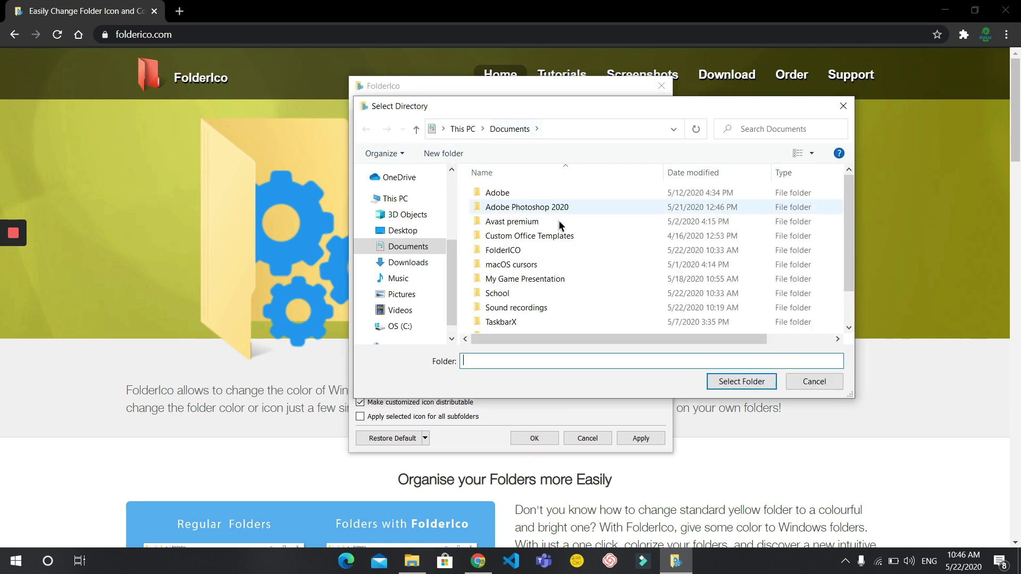
scroll(558, 223, "down", 1)
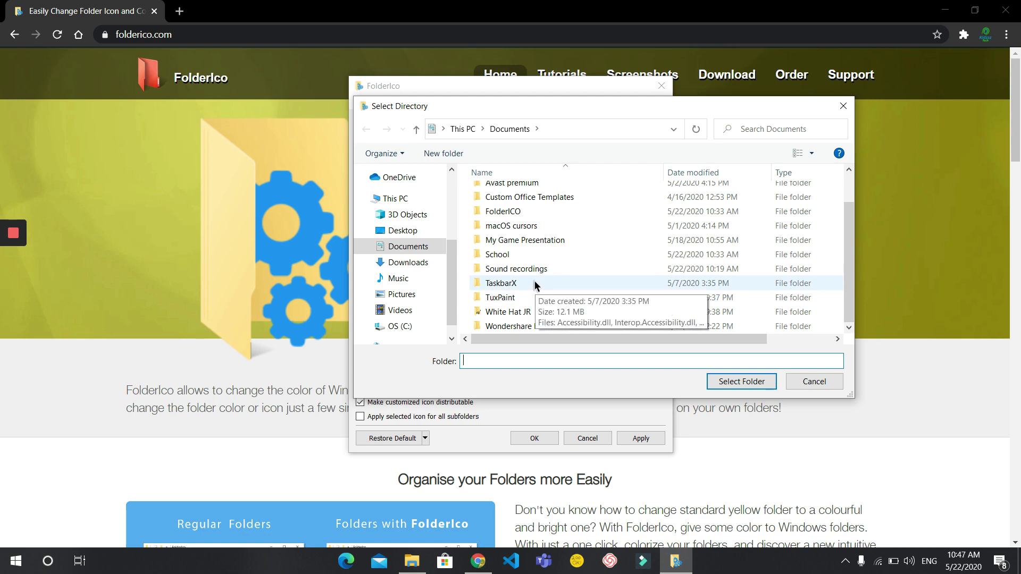
double_click(510, 212)
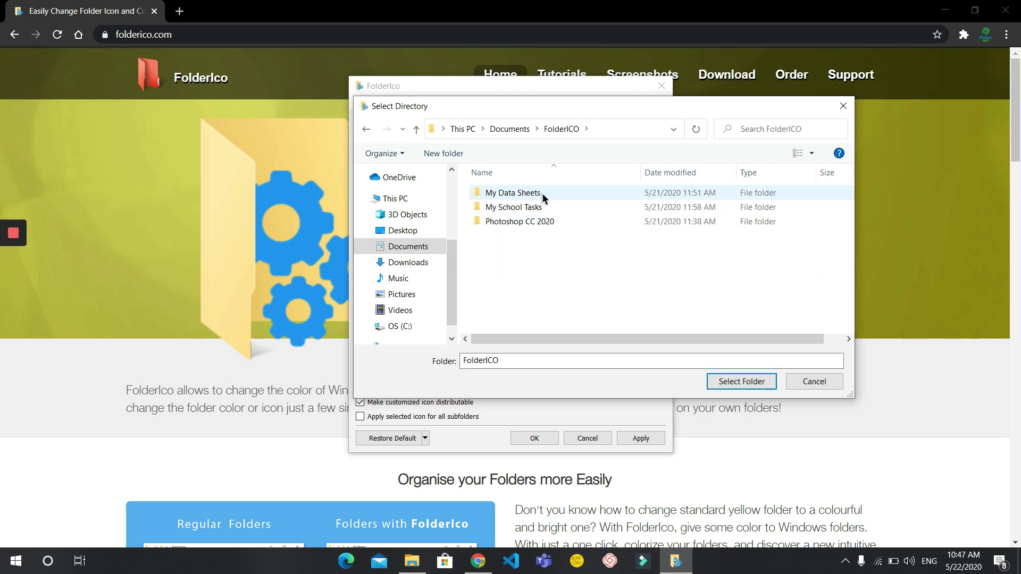
left_click(511, 192)
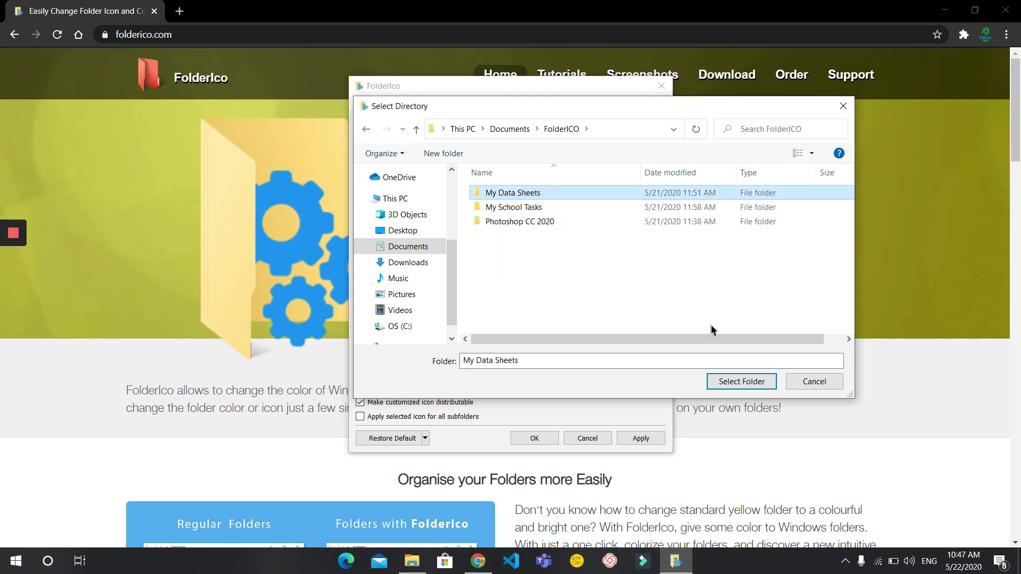
left_click(725, 387)
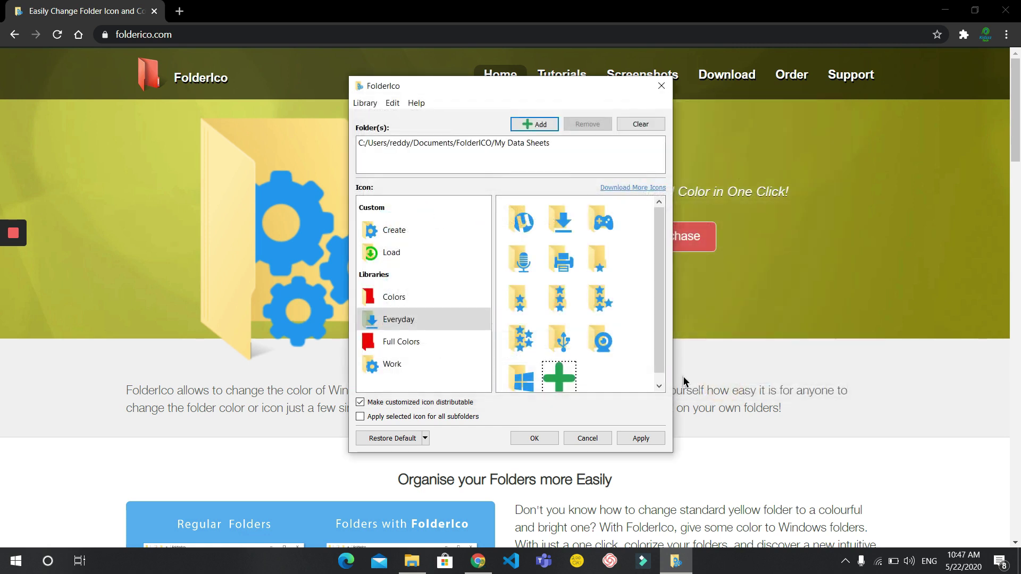
Step: Create a folder icon with the Documents 'excel icon' image overlaid and positioned on it
left_click(468, 229)
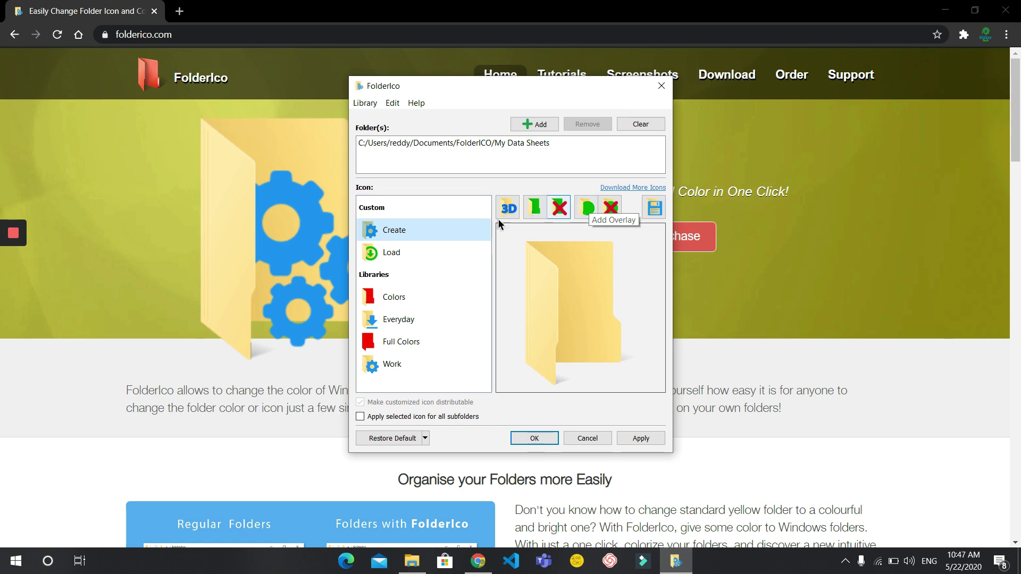
left_click(589, 210)
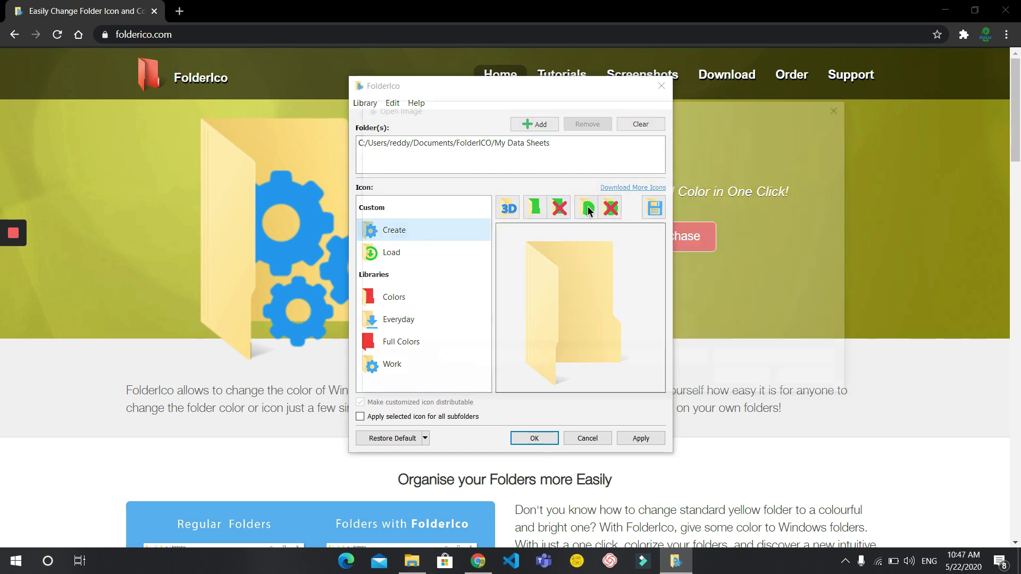
scroll(655, 310, "down", 2)
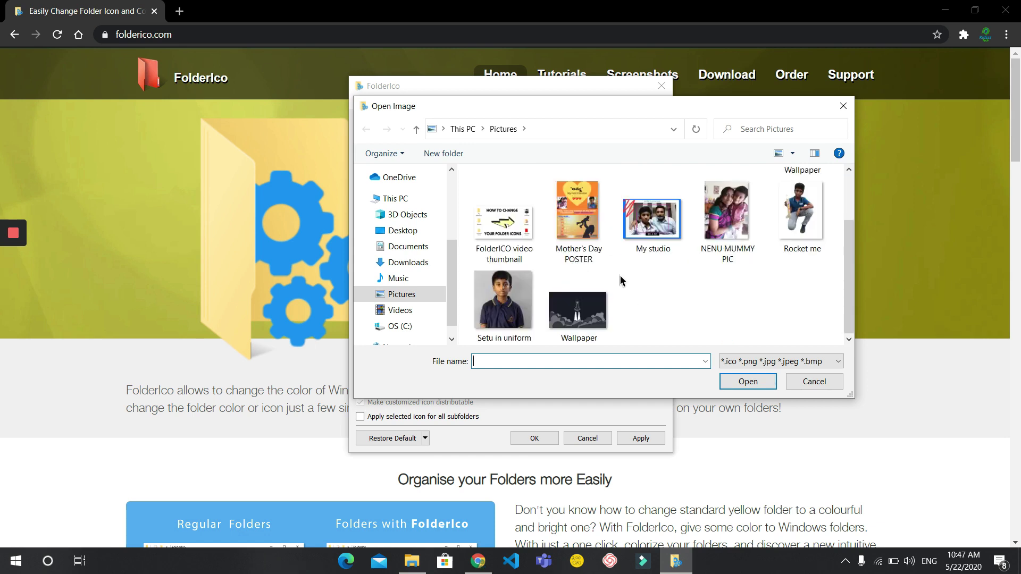
left_click(408, 246)
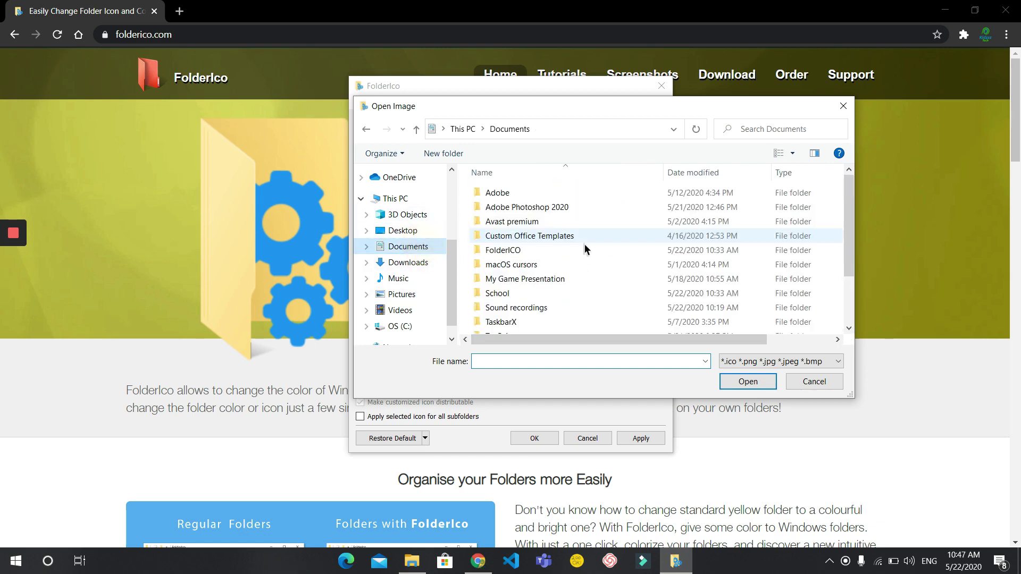
scroll(598, 272, "down", 3)
left_click(559, 312)
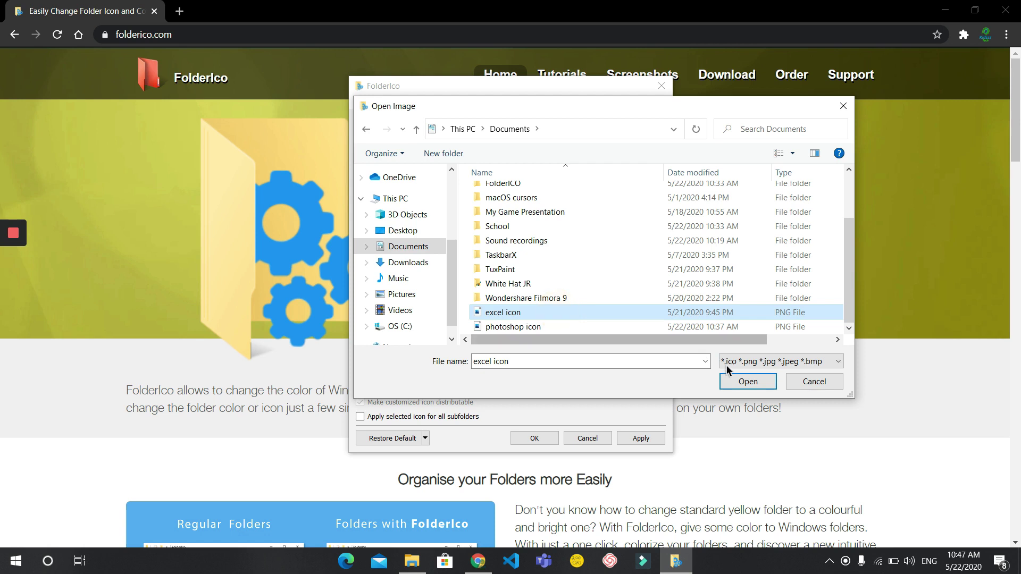
left_click(748, 381)
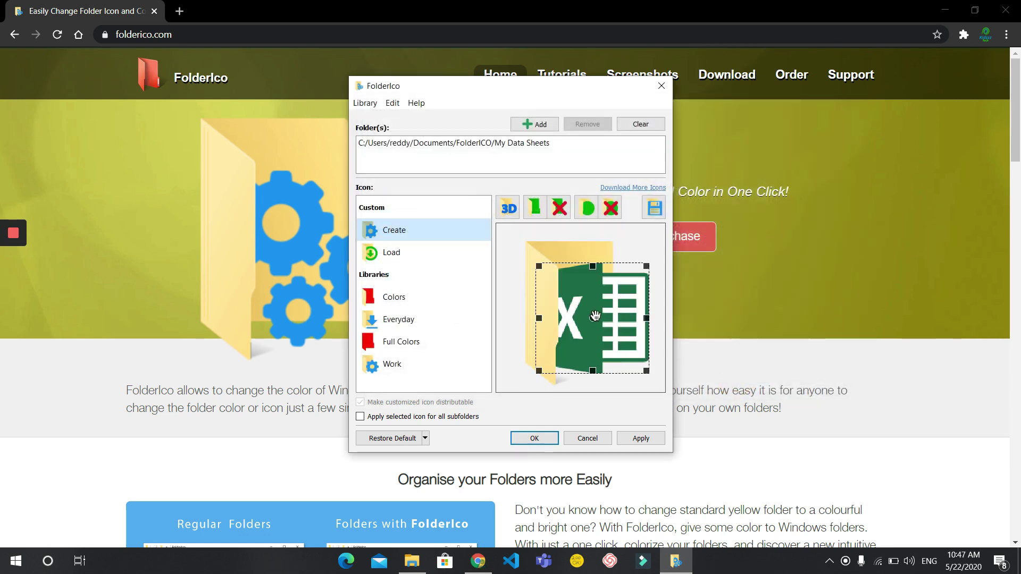
mouse_move(593, 318)
left_mouse_down()
mouse_move(576, 289)
mouse_move(591, 312)
left_mouse_up()
left_click(606, 379)
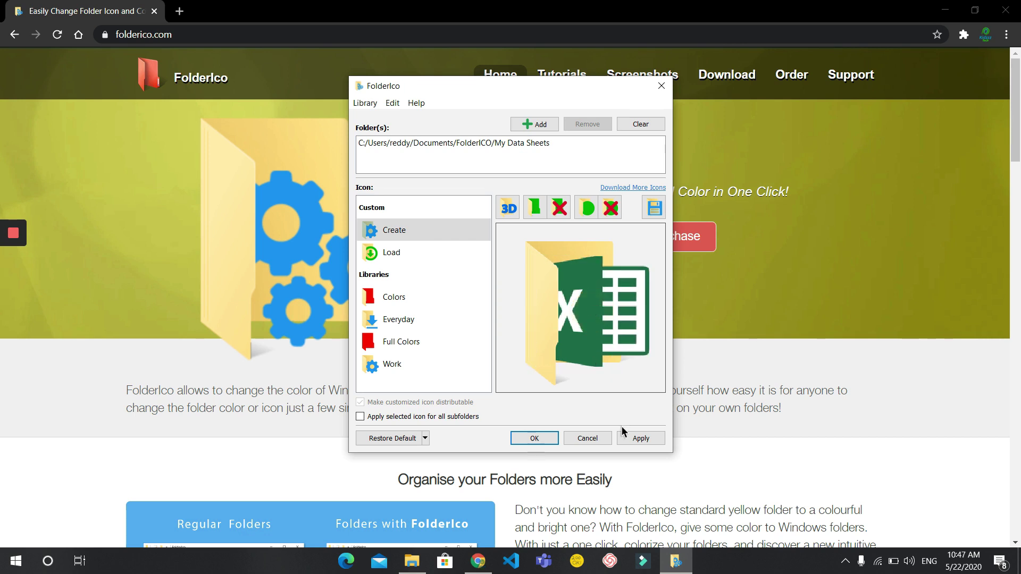
Step: Apply the Excel-overlay icon, decline the purchase prompt, and minimize File Explorer
left_click(643, 438)
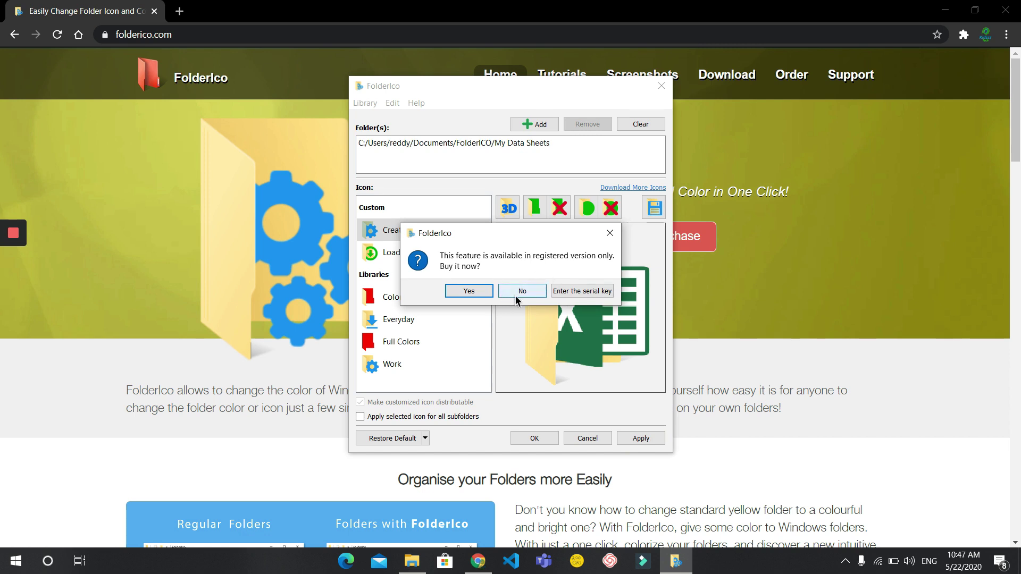
left_click(522, 290)
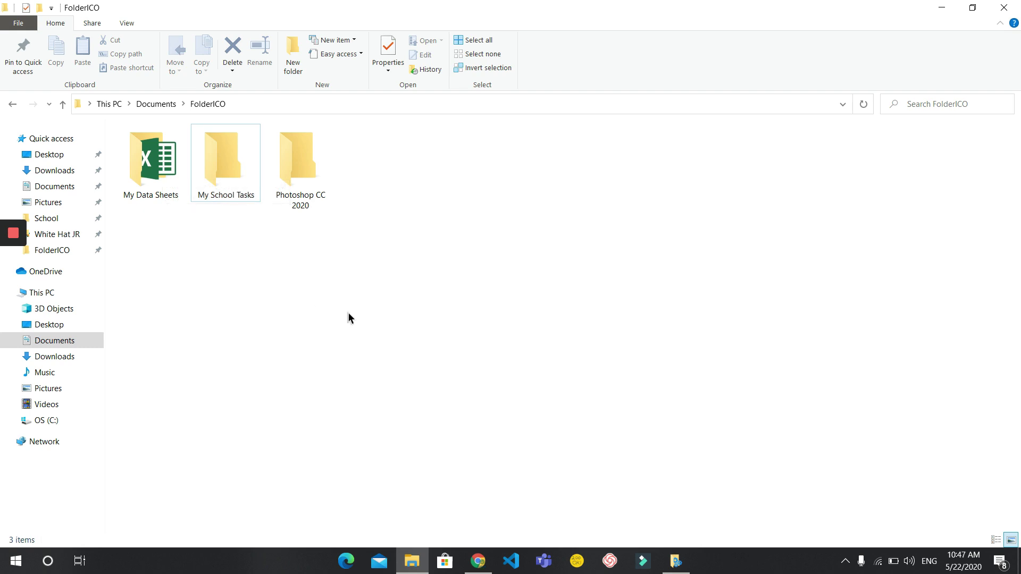
left_click(938, 6)
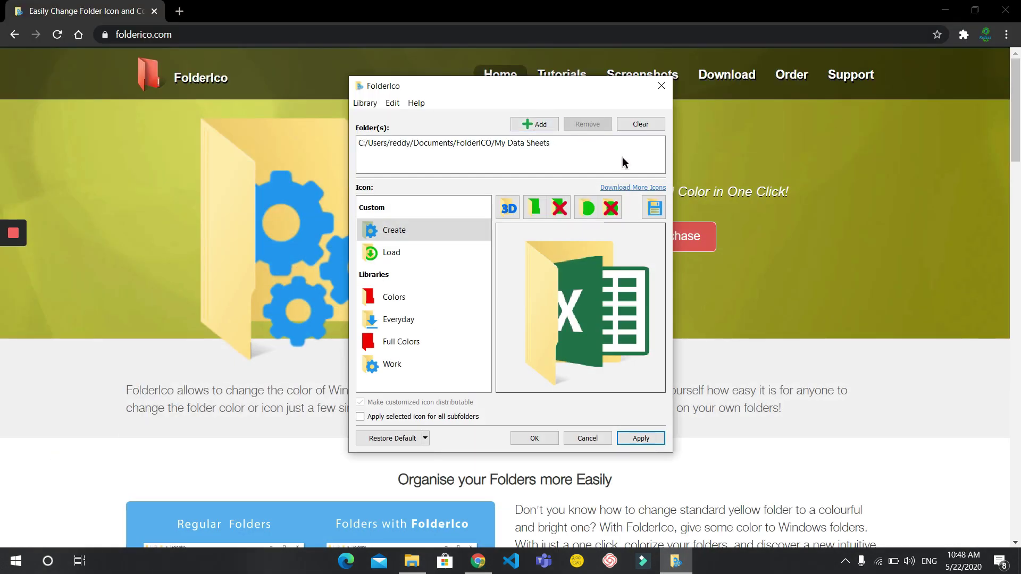
Step: Replace the My Data Sheets target with the My School Tasks folder
left_click(614, 144)
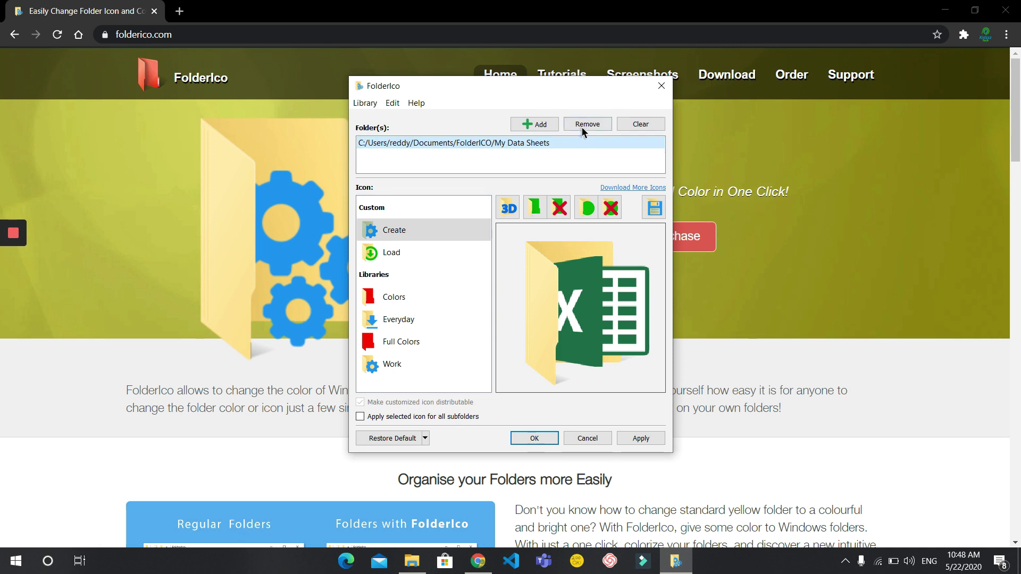
left_click(584, 124)
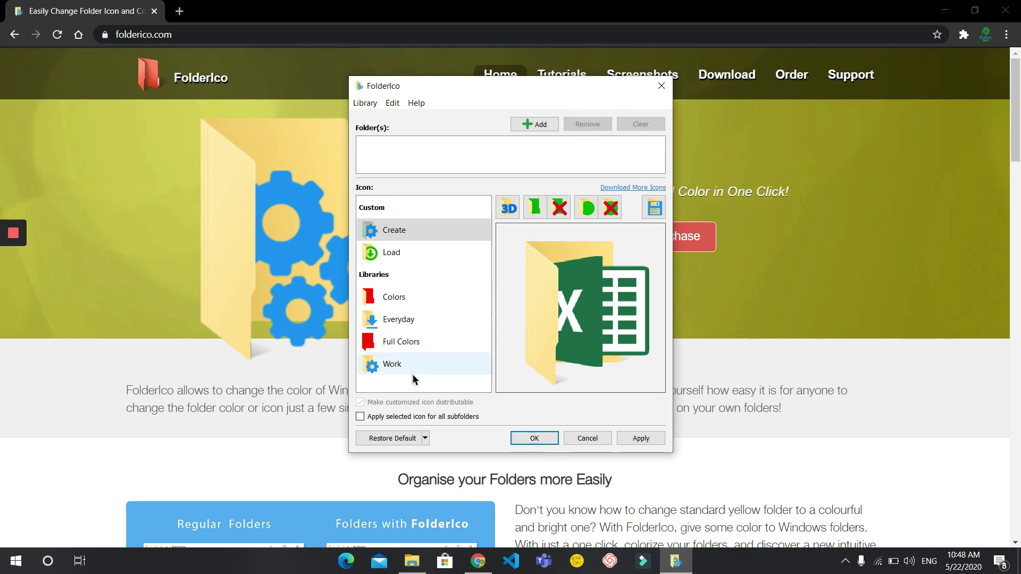
left_click(537, 124)
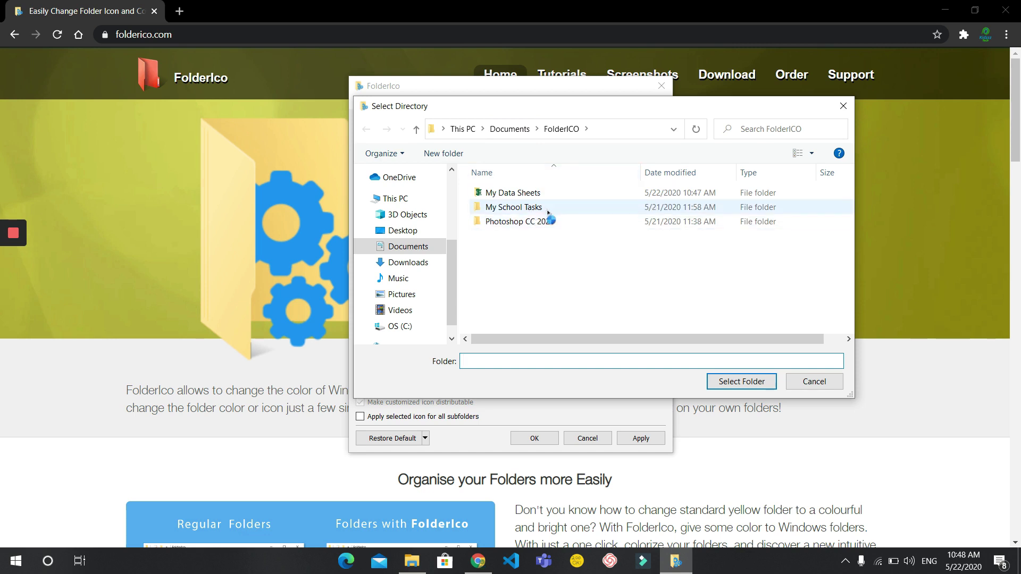
left_click(560, 209)
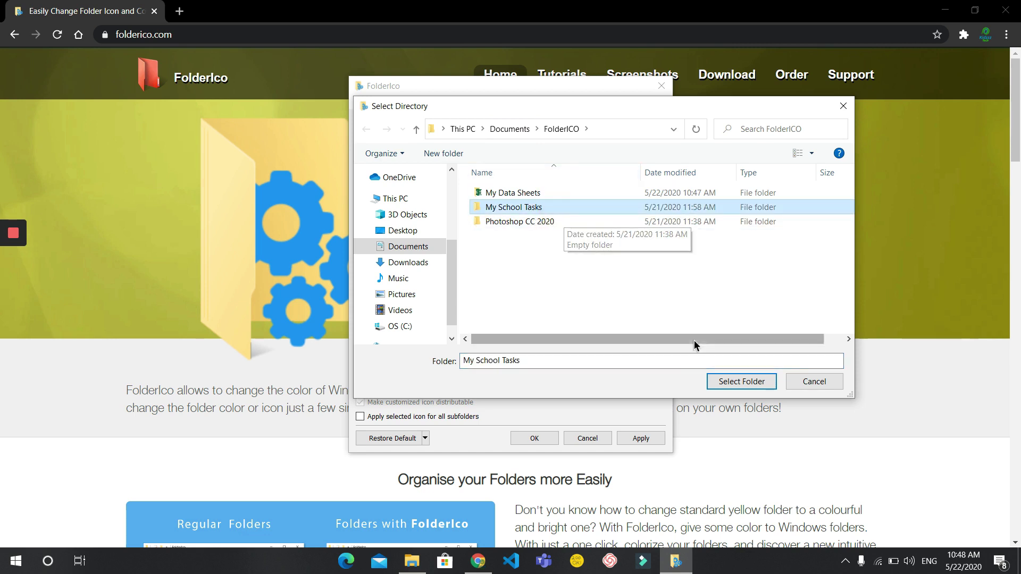
left_click(734, 381)
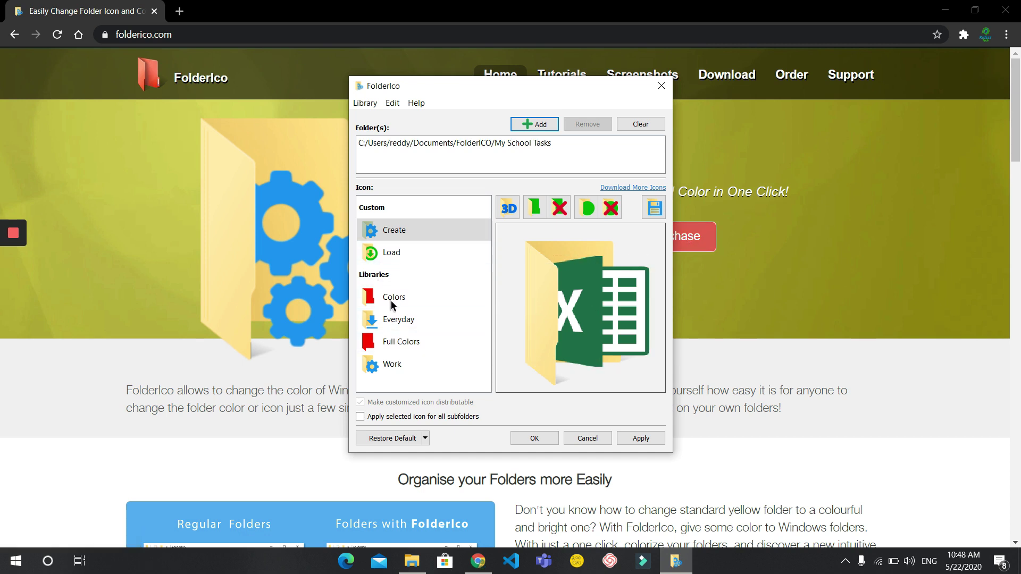
Step: Apply the solid yellow Full Colors icon, dismiss the prompt, and check File Explorer
left_click(447, 344)
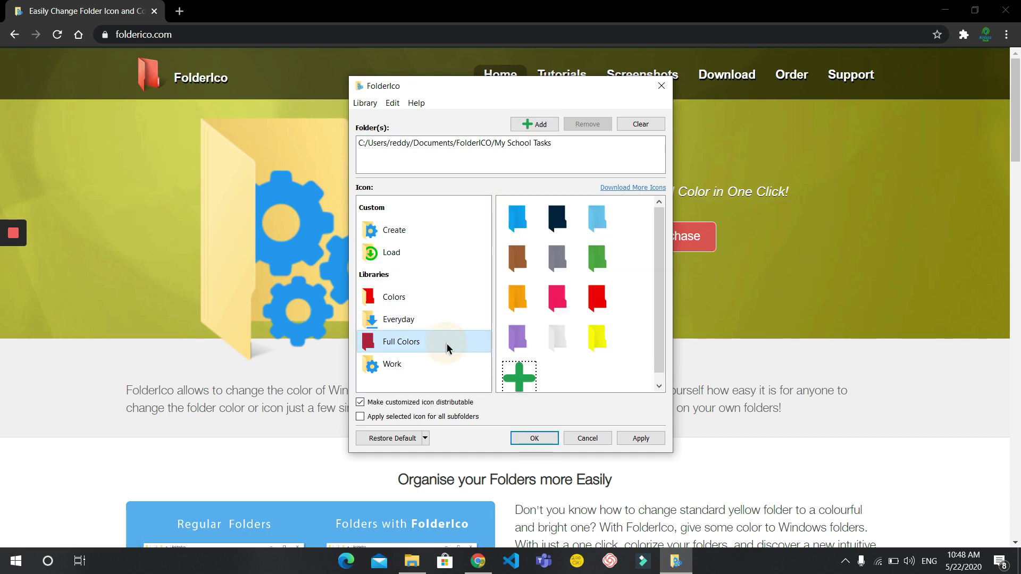
left_click(598, 341)
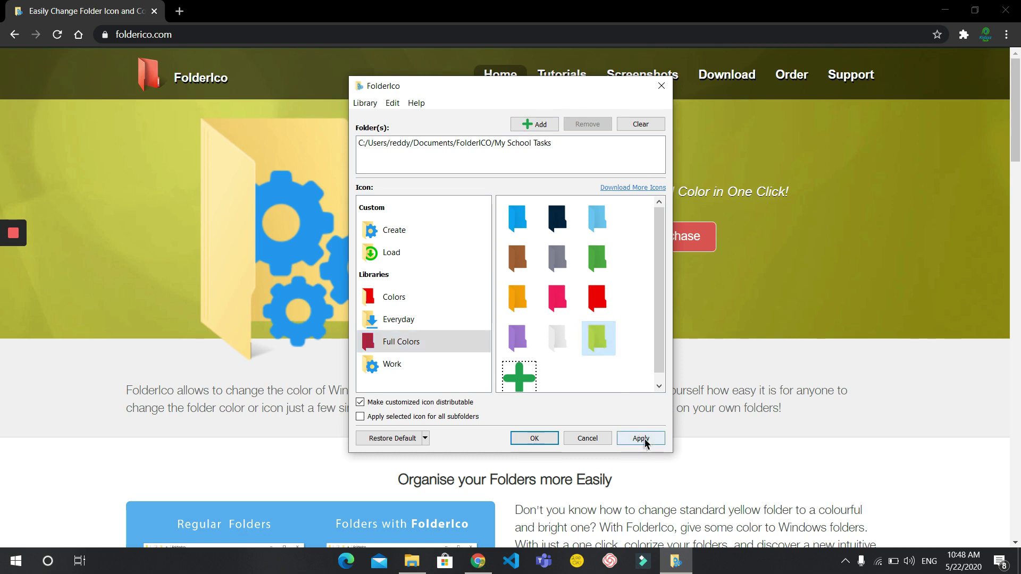
left_click(641, 438)
left_click(521, 290)
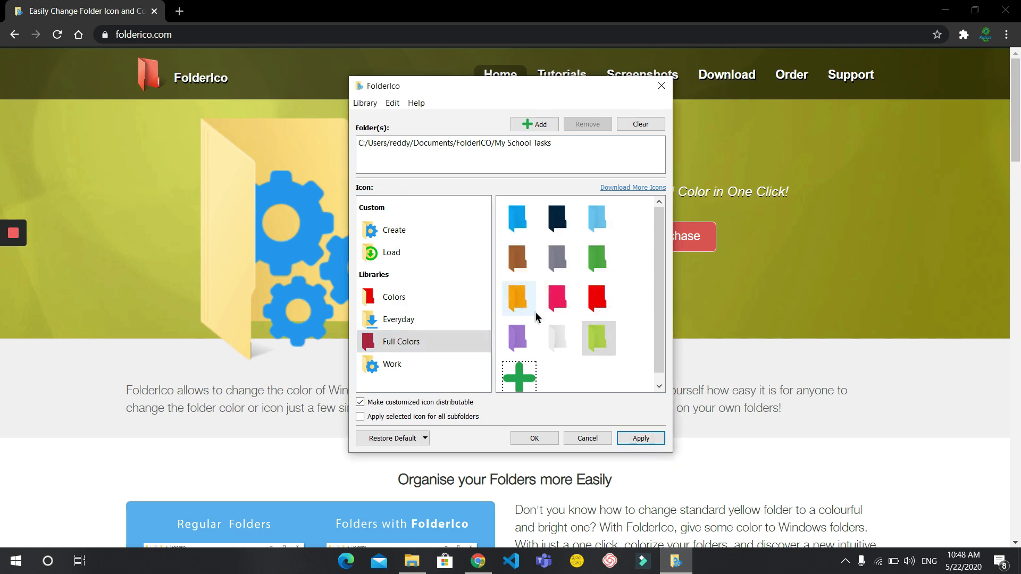
left_click(412, 561)
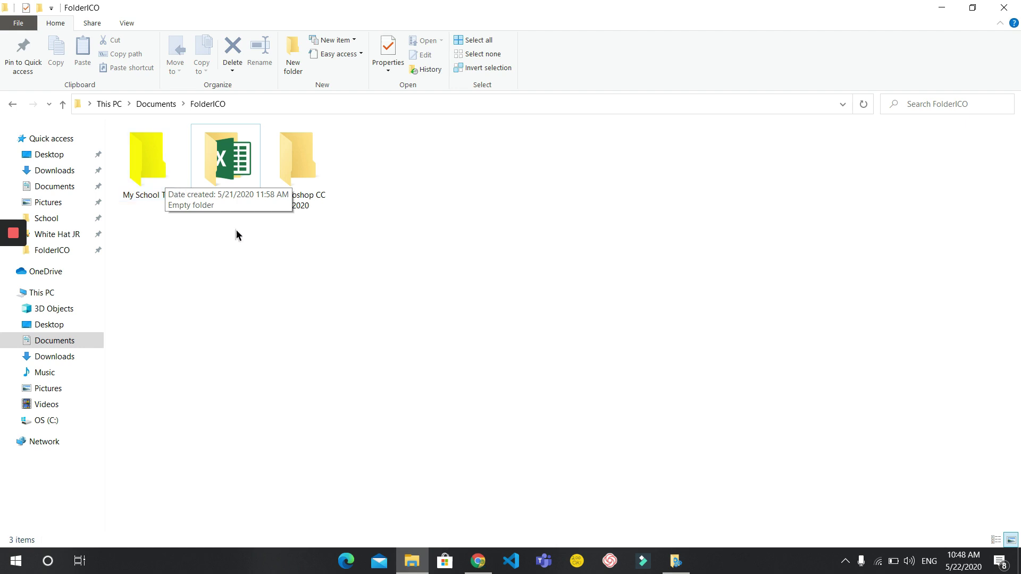
key("alt+Tab")
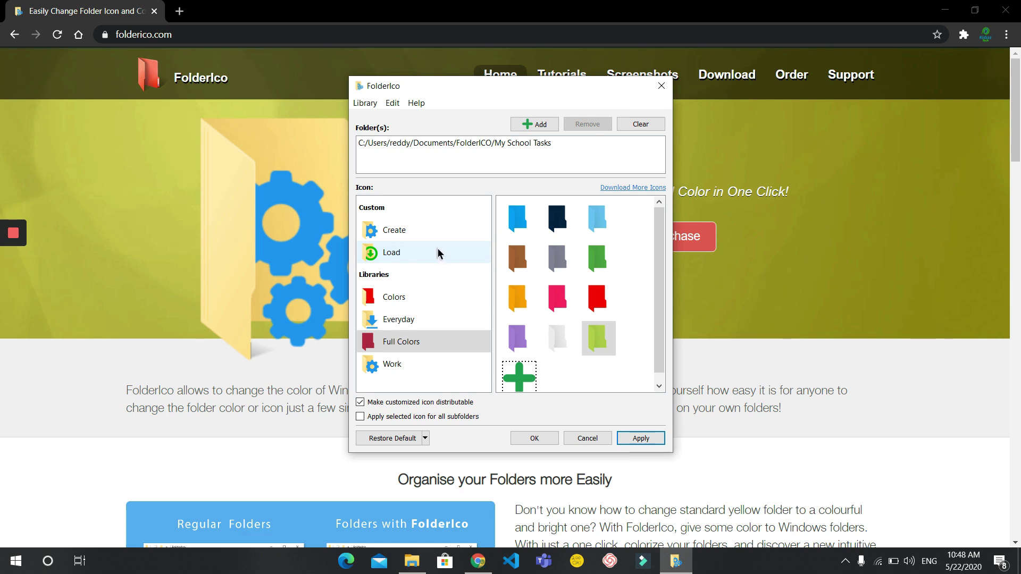
Step: Switch to Load mode and clear the target folder list
left_click(438, 252)
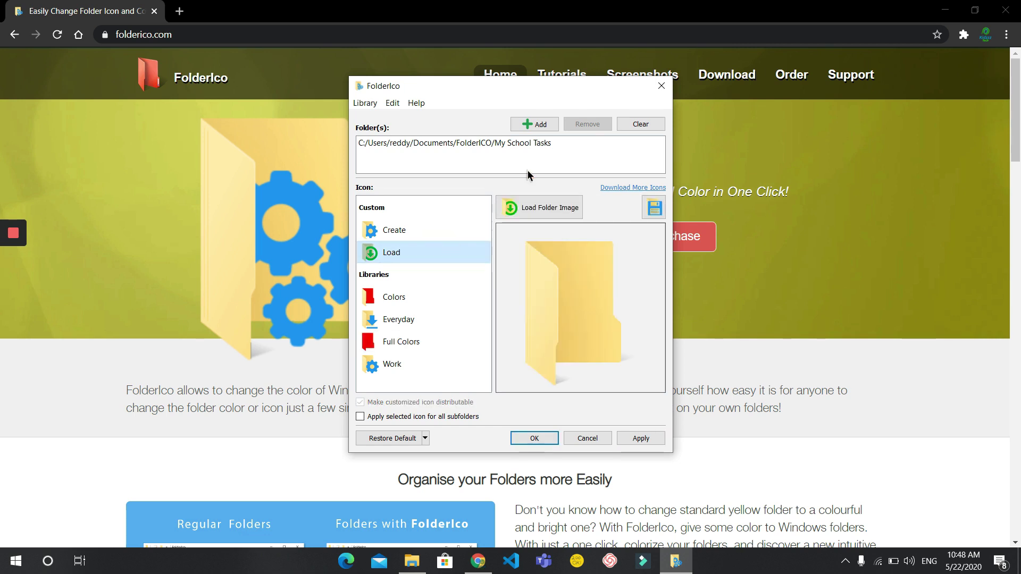
left_click(538, 144)
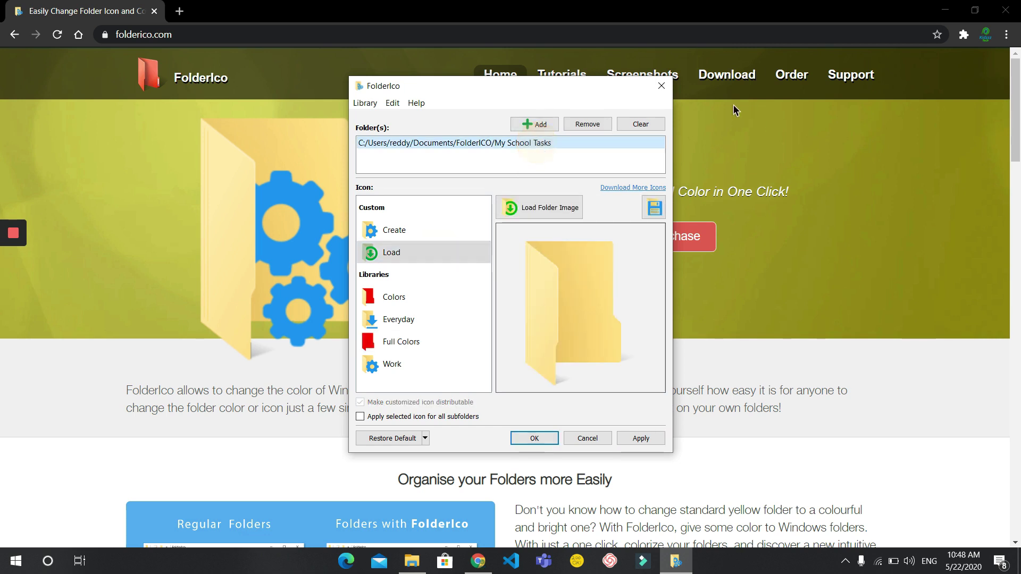
left_click(643, 124)
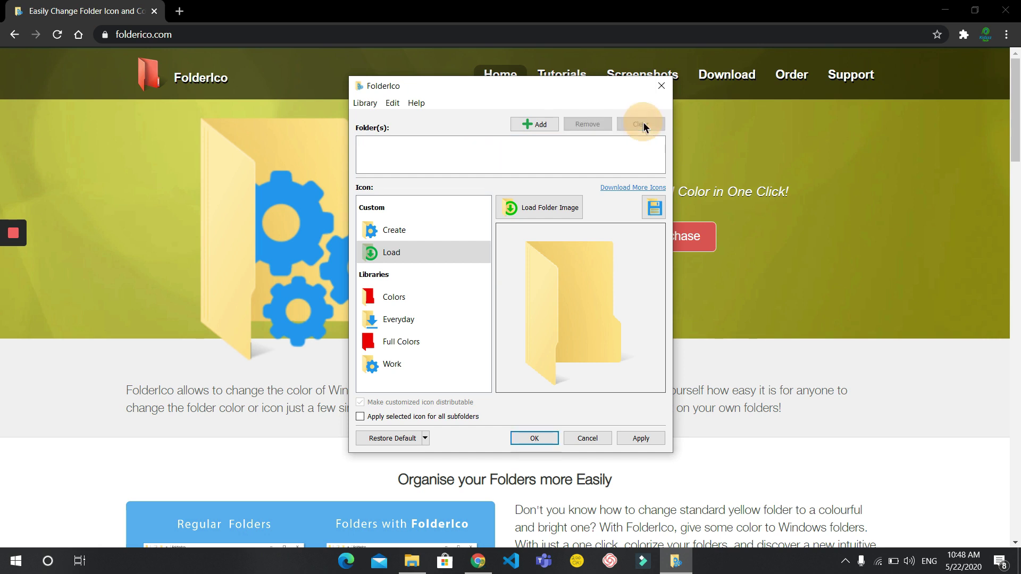
Step: Load the 'photoshop icon' image file as the folder icon
left_click(552, 210)
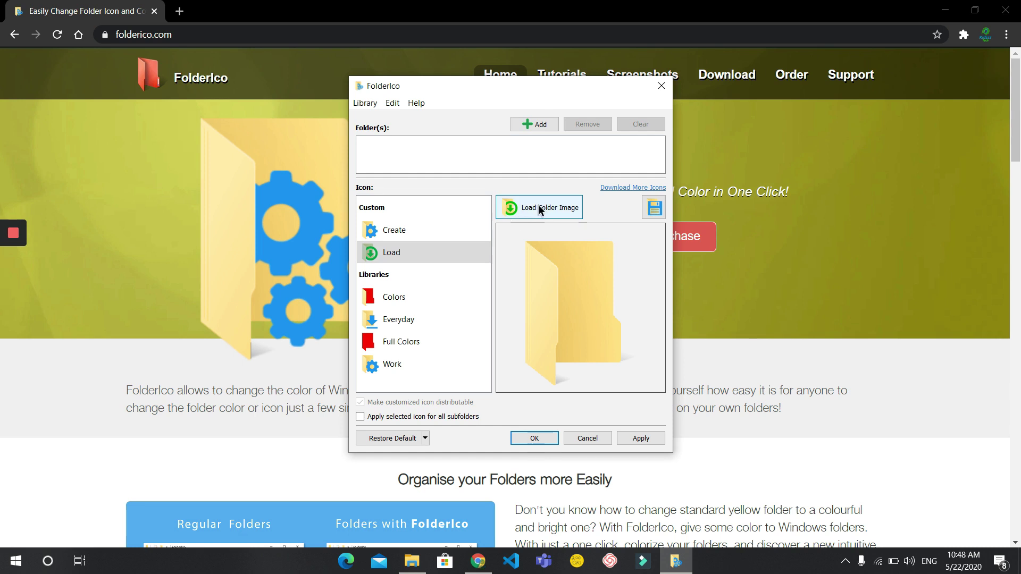
left_click(545, 214)
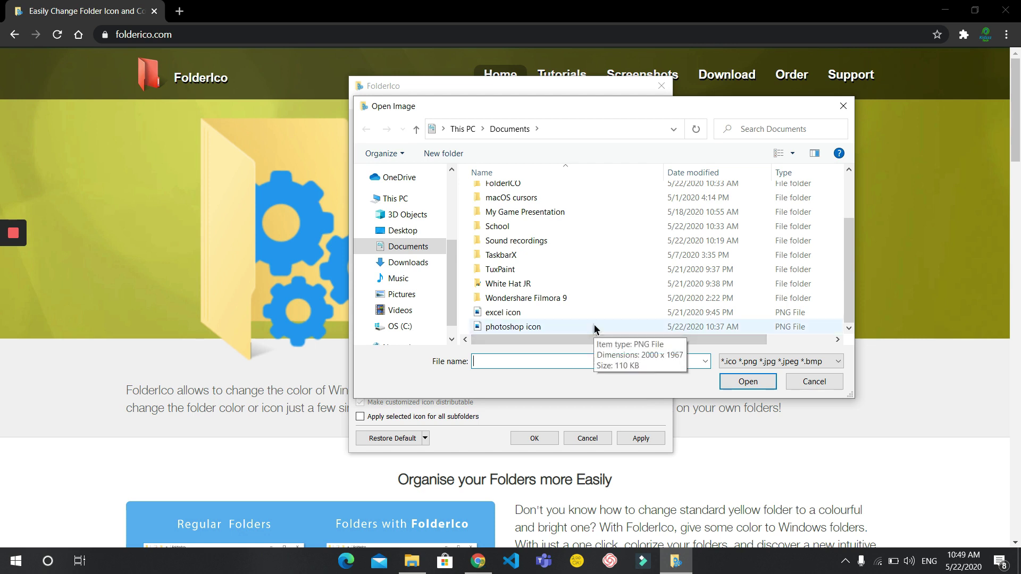
left_click(594, 327)
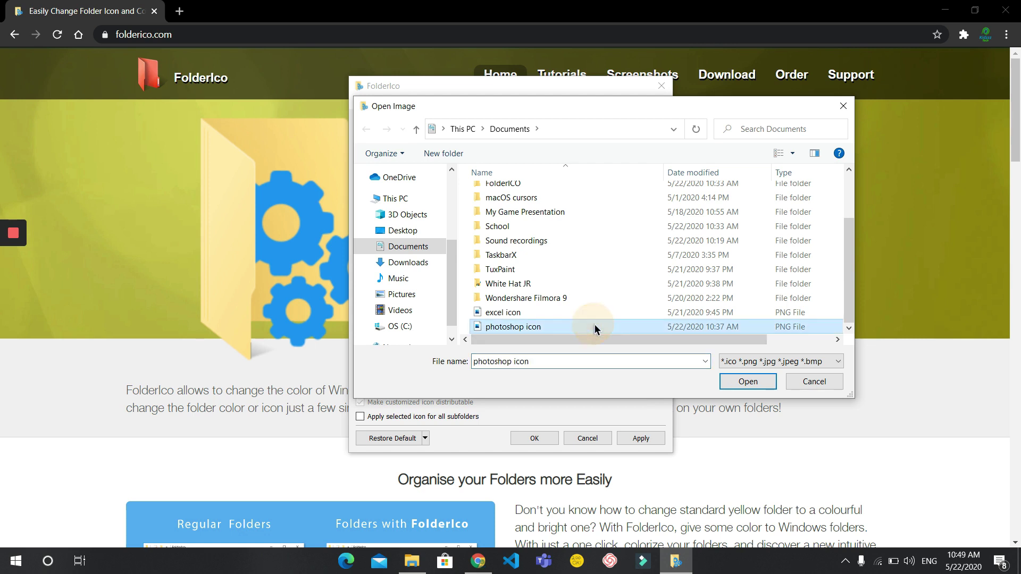
left_click(749, 382)
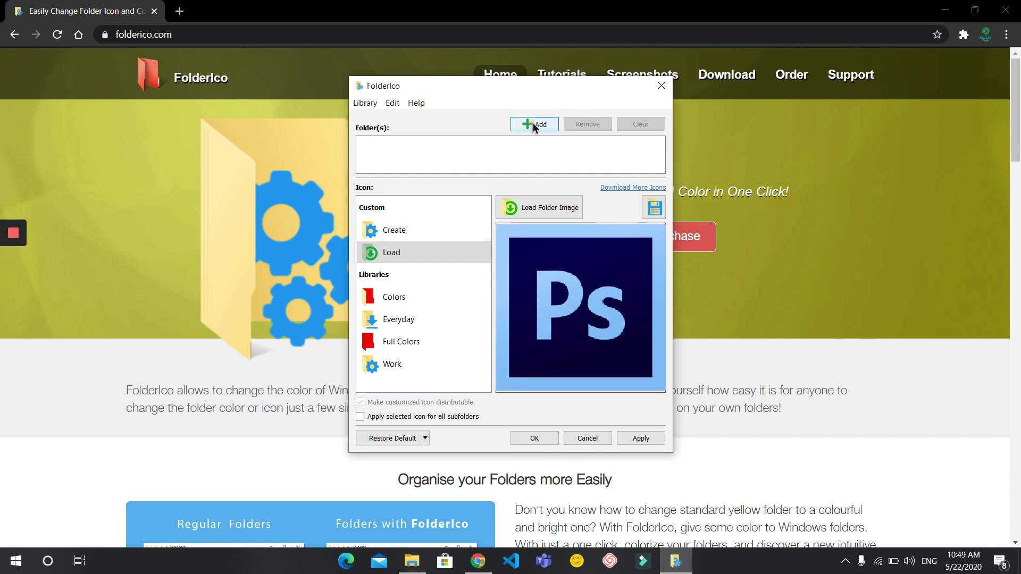
Step: Apply the Photoshop image to the Photoshop CC 2020 folder, dismissing the registration prompt
left_click(533, 123)
left_click(613, 221)
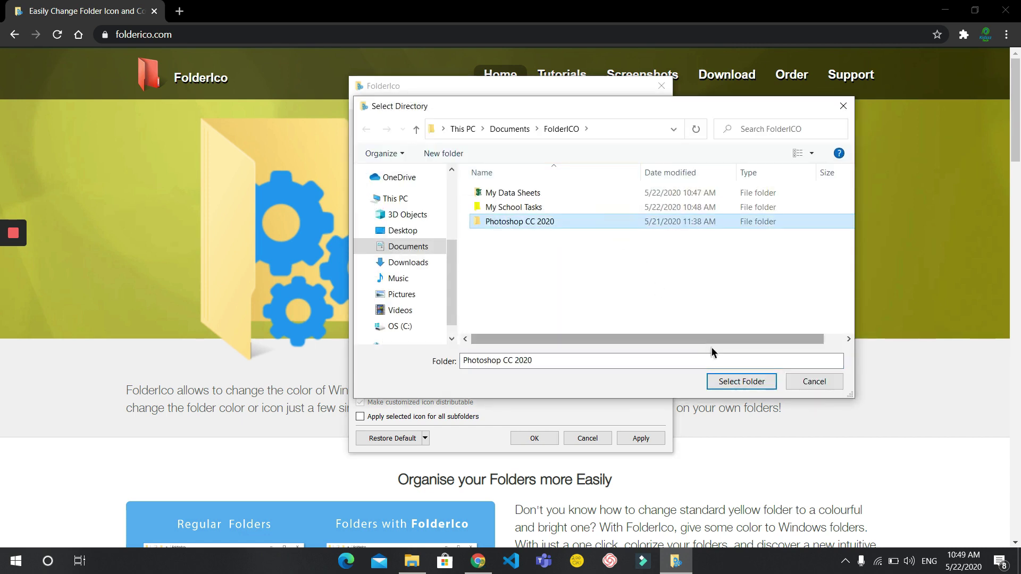
left_click(737, 381)
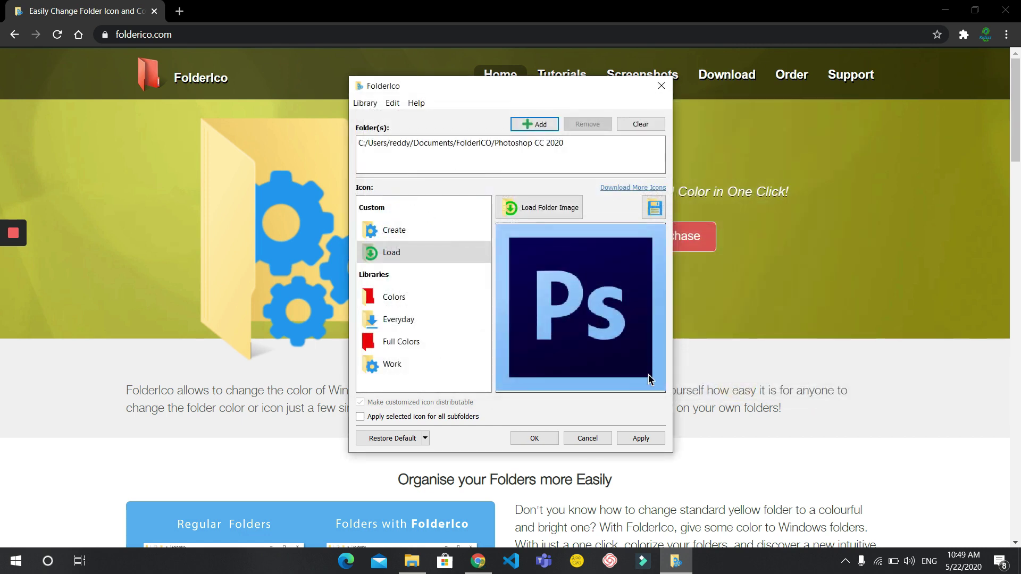
left_click(643, 438)
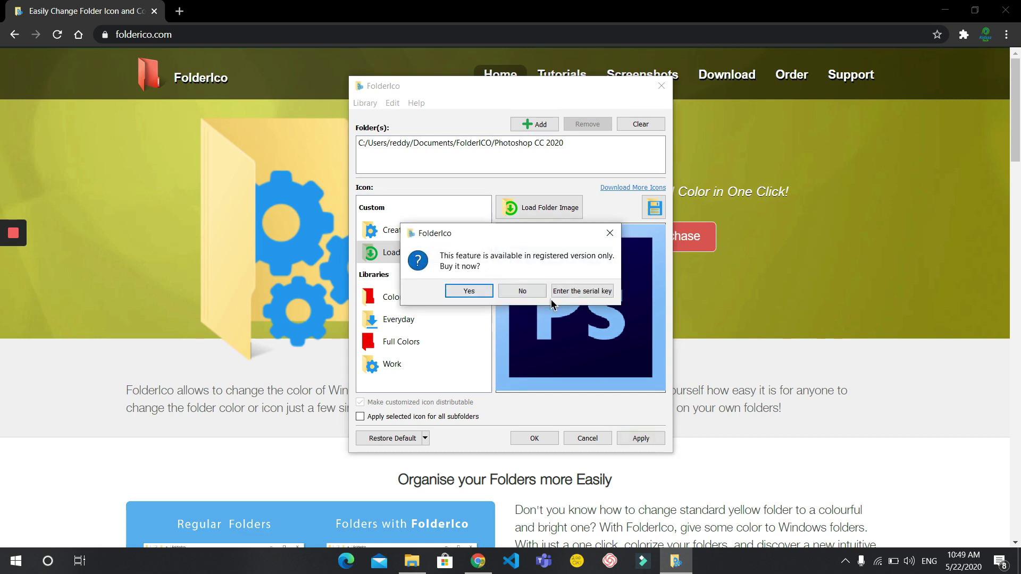
left_click(522, 291)
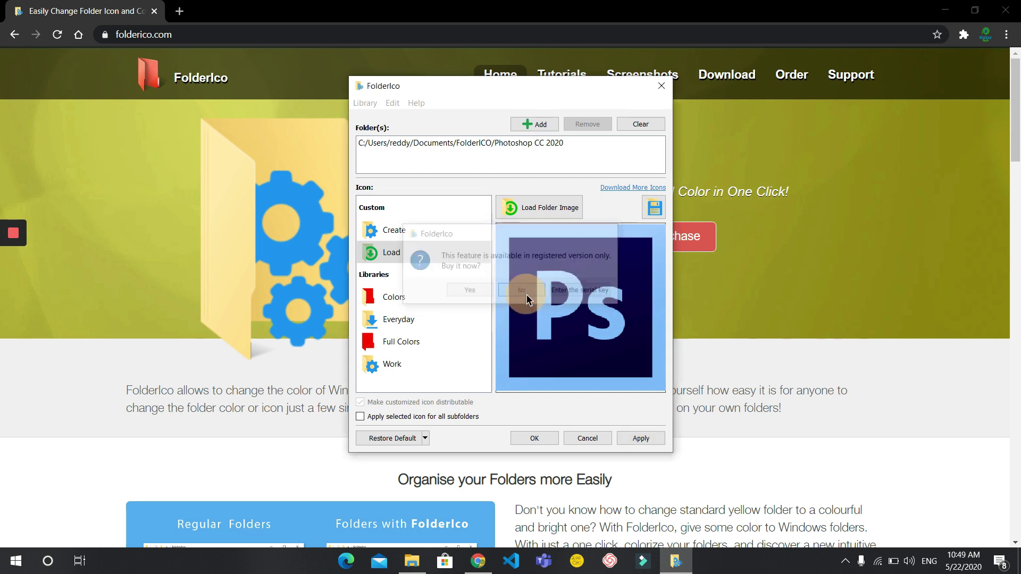
Step: Open Photoshop CC 2020 in File Explorer, then return to FolderICO to view the icons
left_click(412, 561)
left_click(151, 158)
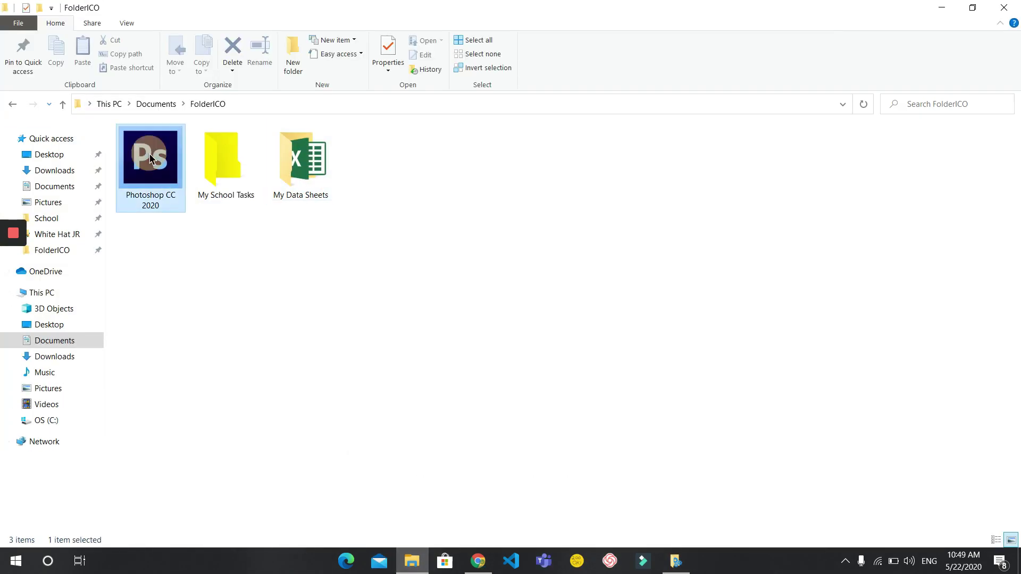
double_click(159, 159)
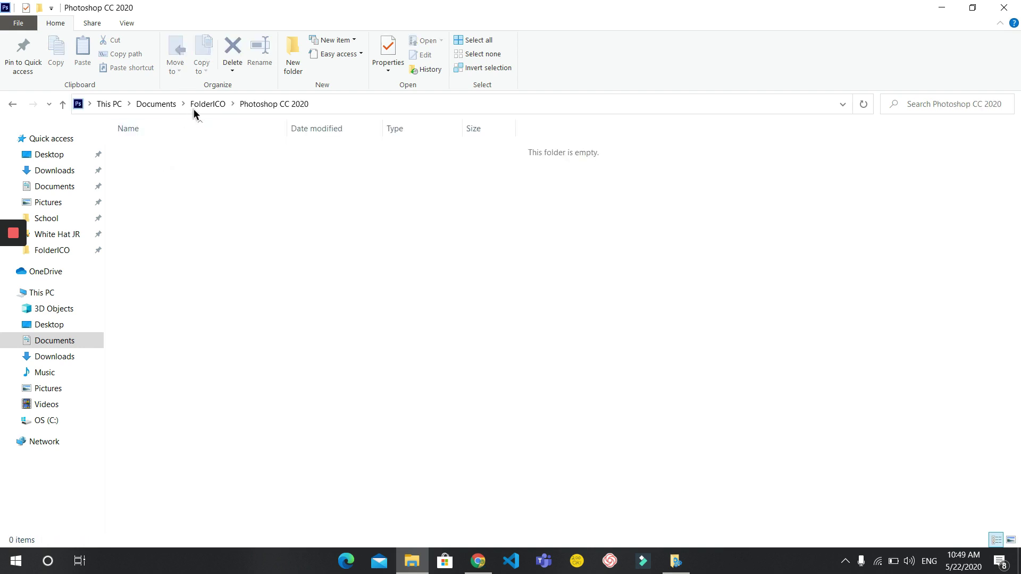
left_click(207, 106)
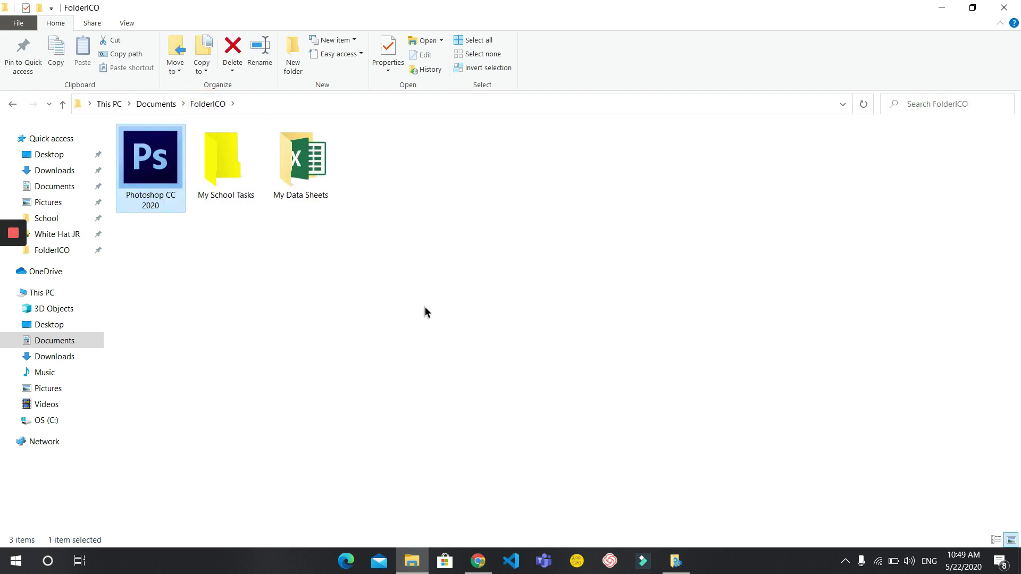